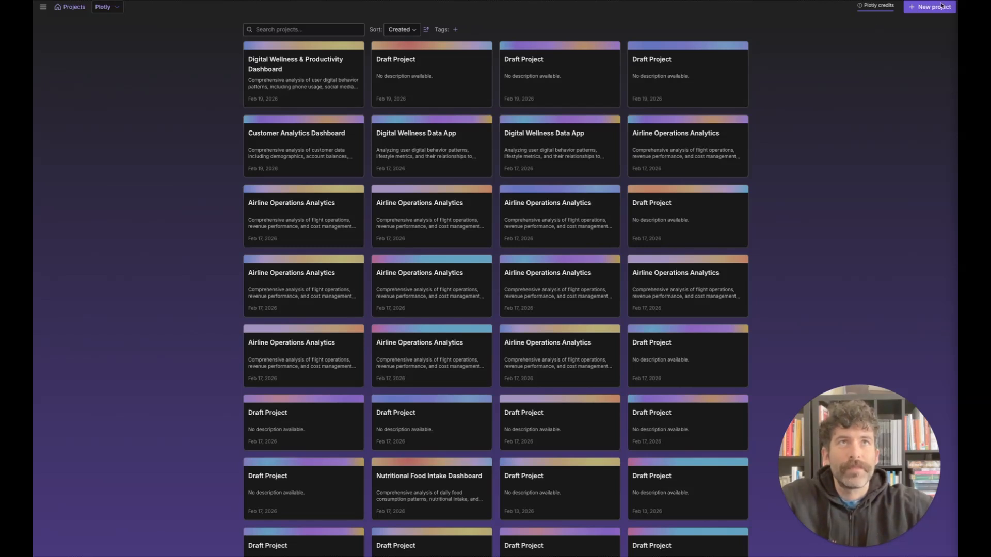
Step: Create a new Plotly Studio project and switch to the Google Cloud console in the full-size browser window
click(922, 7)
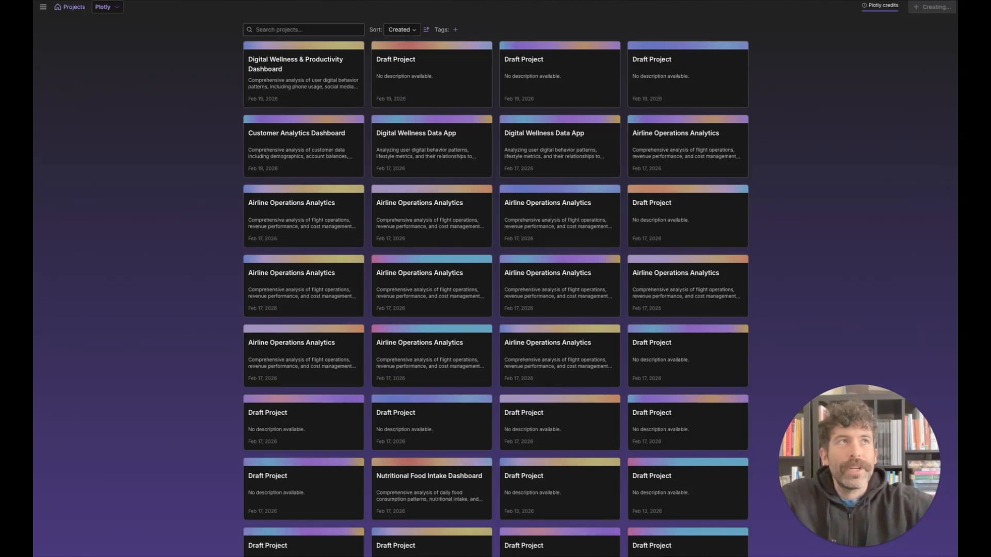
drag(957, 8, 480, 9)
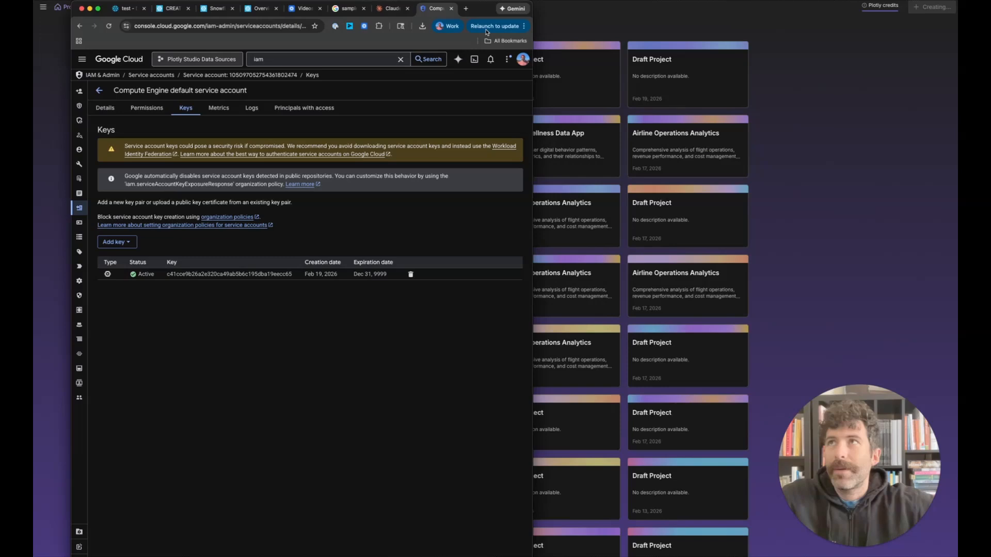
key(ctrl+alt+Left)
drag(495, 139, 954, 123)
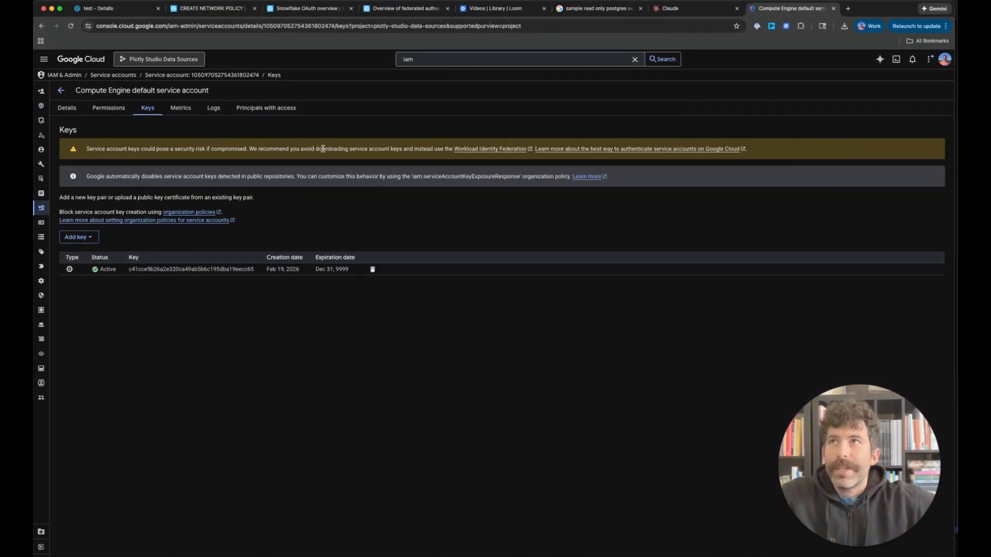
click(443, 62)
click(72, 82)
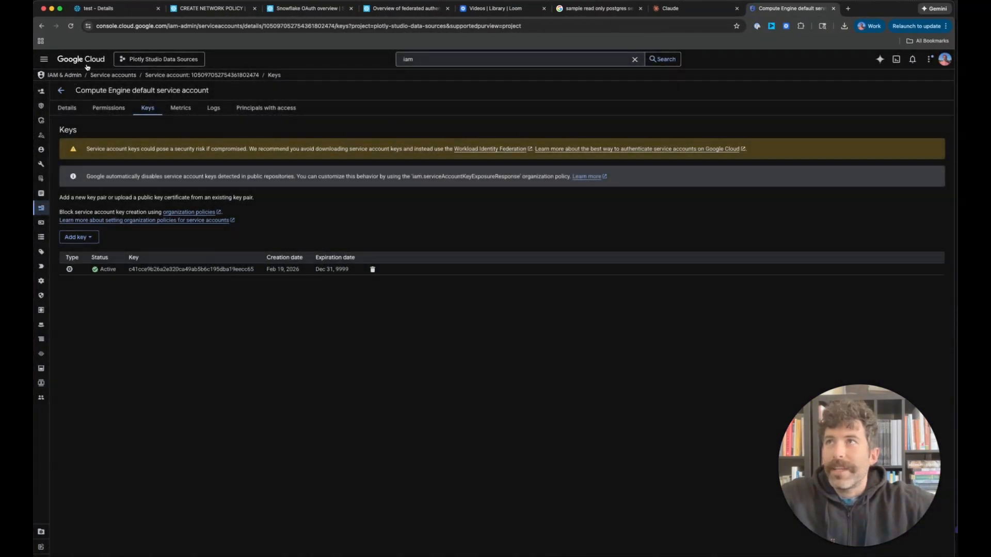
click(87, 64)
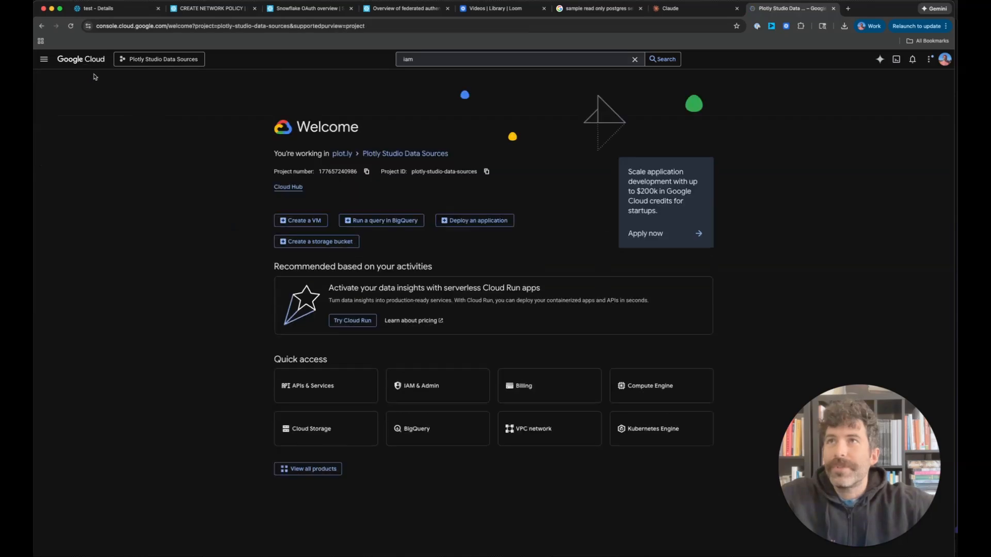
click(42, 26)
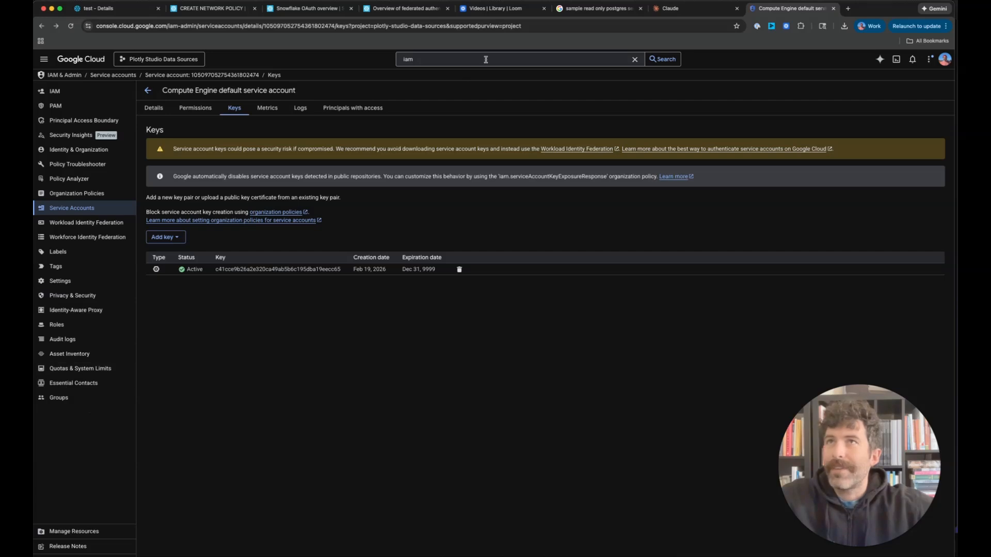
Step: Find the IAM & Admin Service Accounts page and view the form for creating a service account, leaving it without saving
click(468, 60)
click(635, 59)
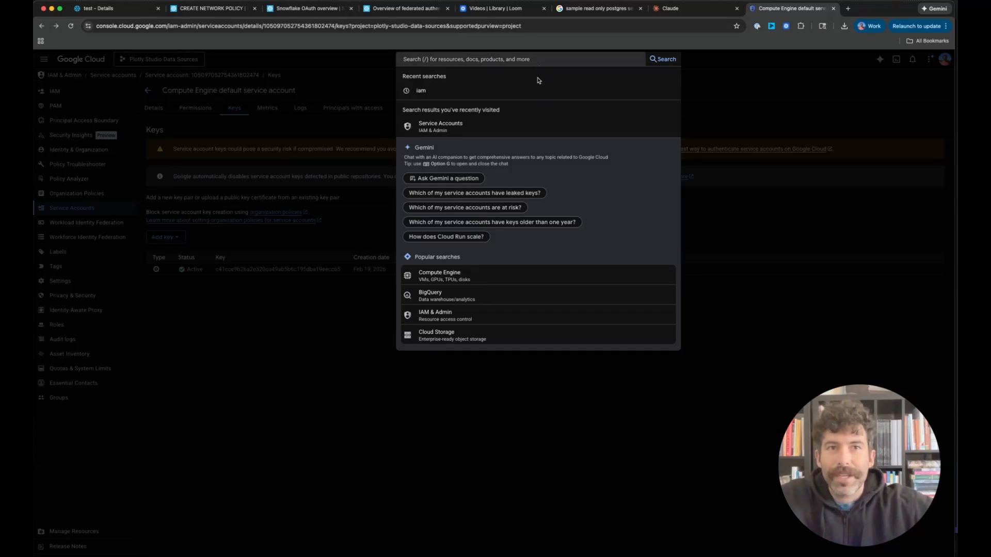
click(455, 125)
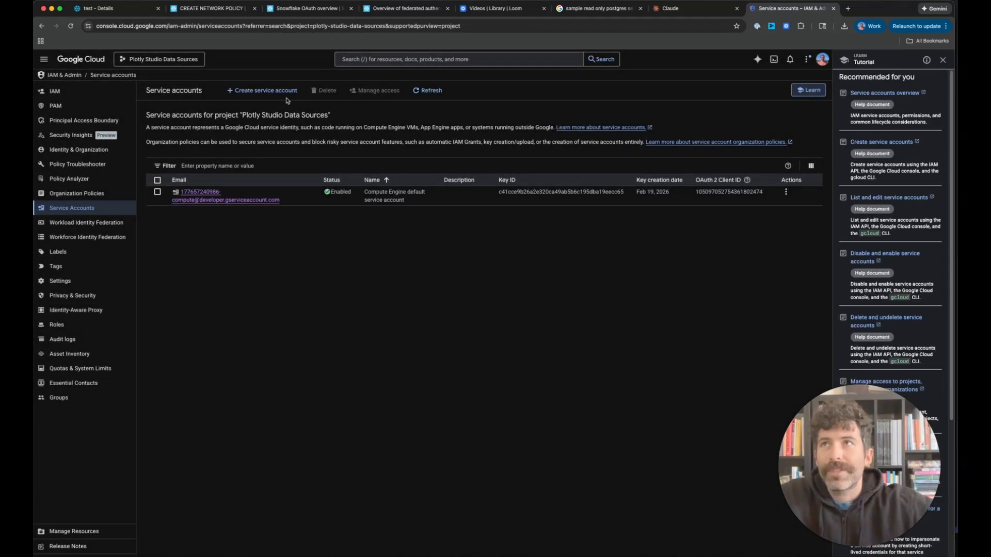
click(281, 92)
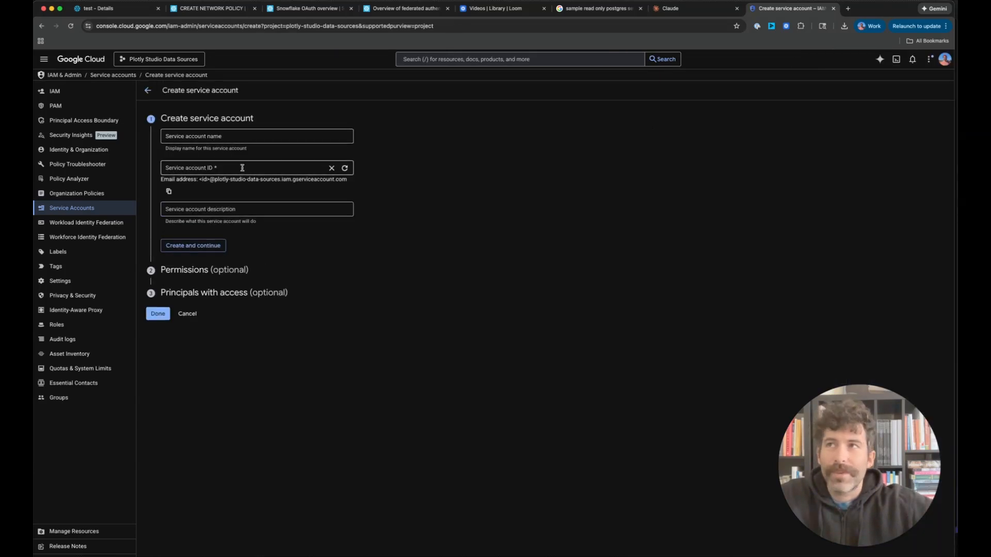
click(188, 315)
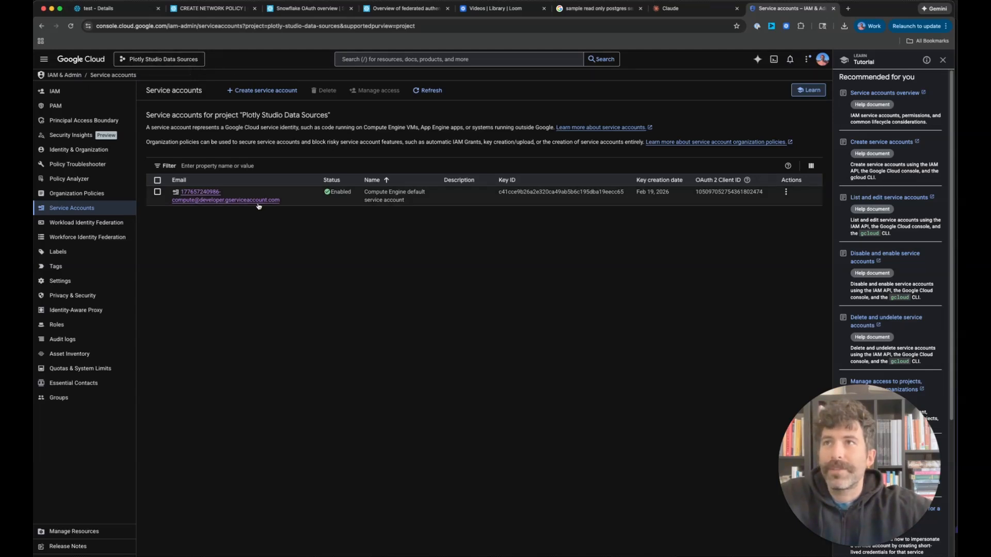
Step: Open the Compute Engine default service account's keys and view the JSON private key creation options without creating a key
click(204, 199)
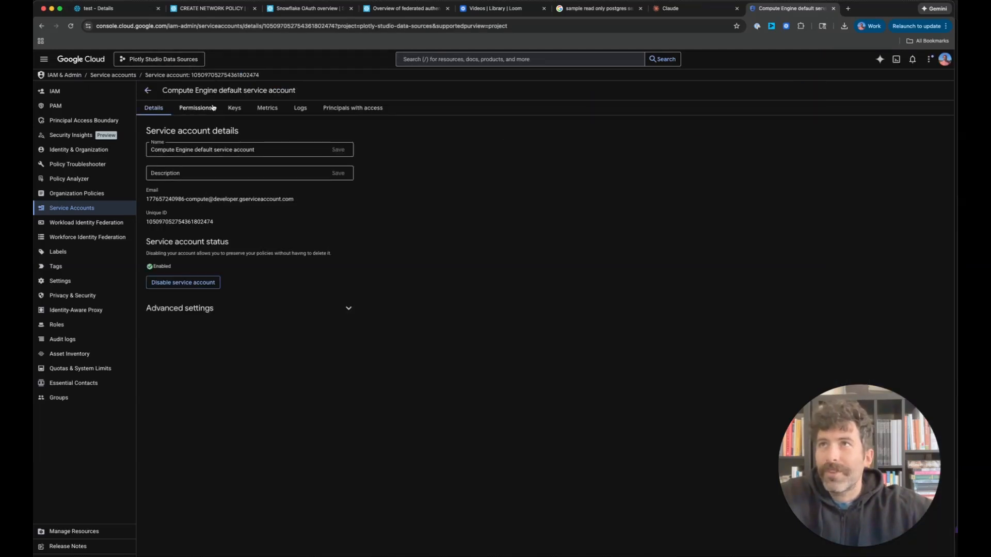
click(231, 112)
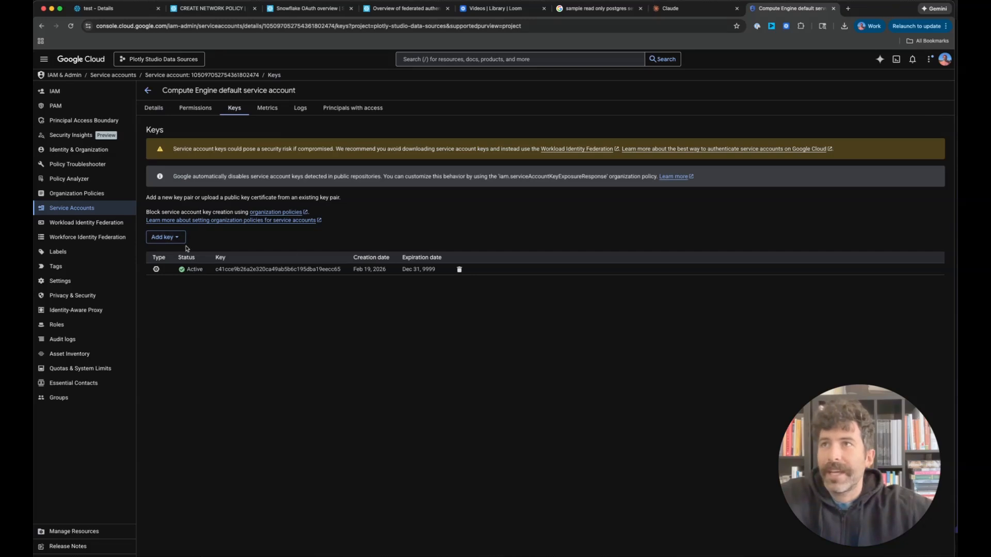
click(181, 241)
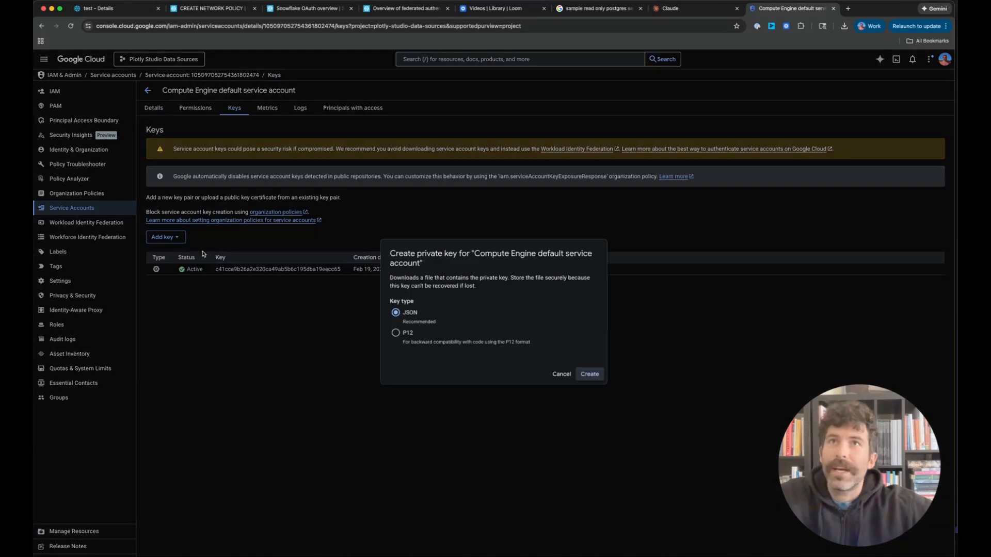
click(191, 254)
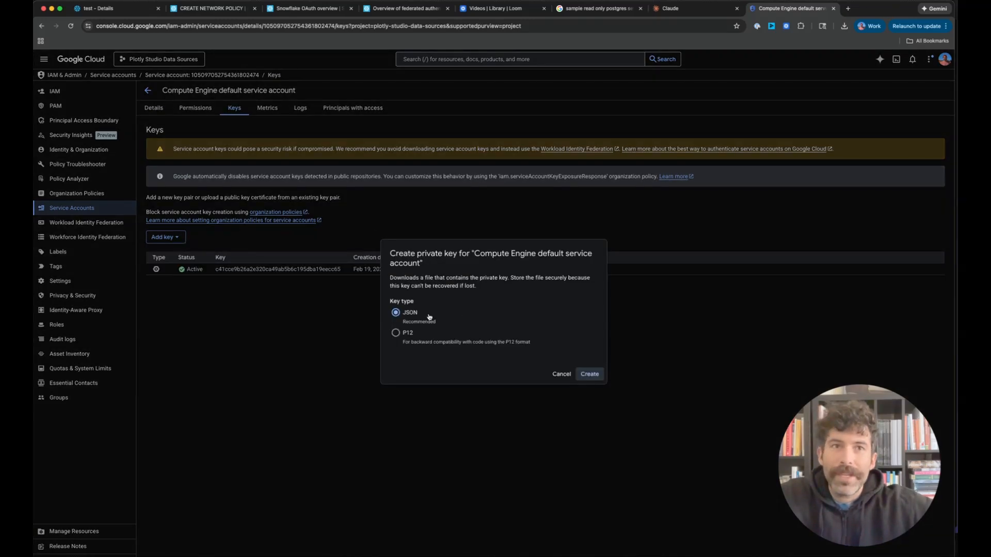
click(562, 374)
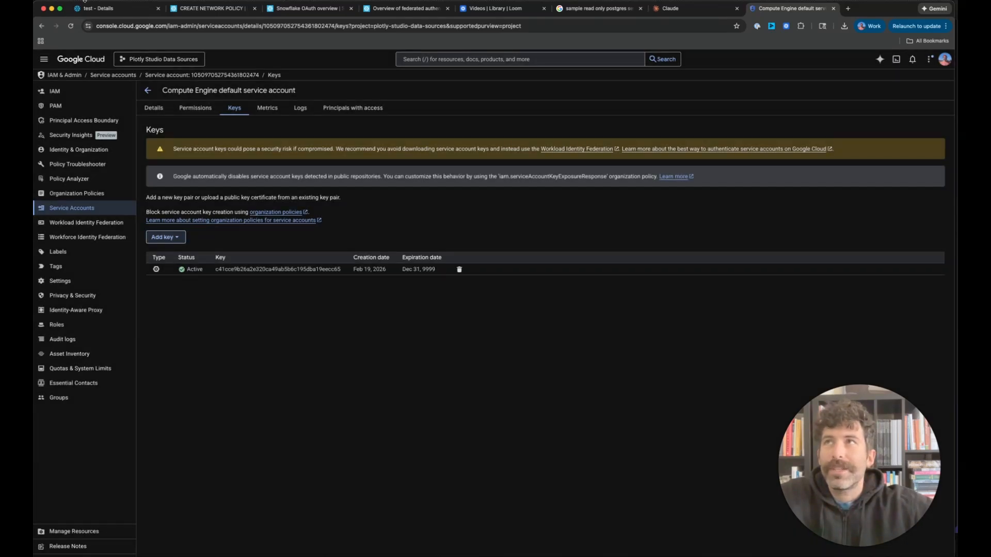
Step: Switch back to Plotly Studio at full size and send the data request "Connect to bigquery using a service account JSON key"
drag(86, 1, 341, 89)
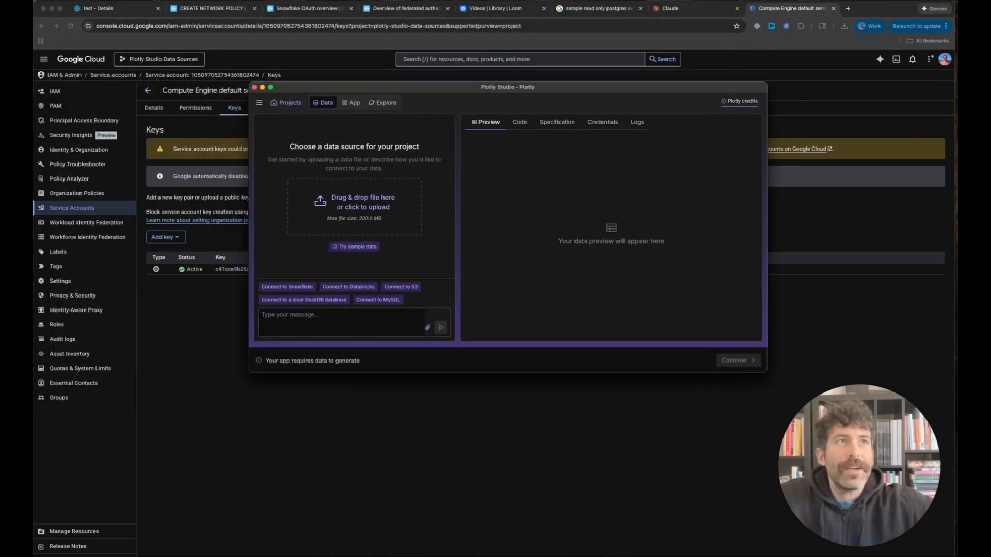
key(ctrl+alt+Return)
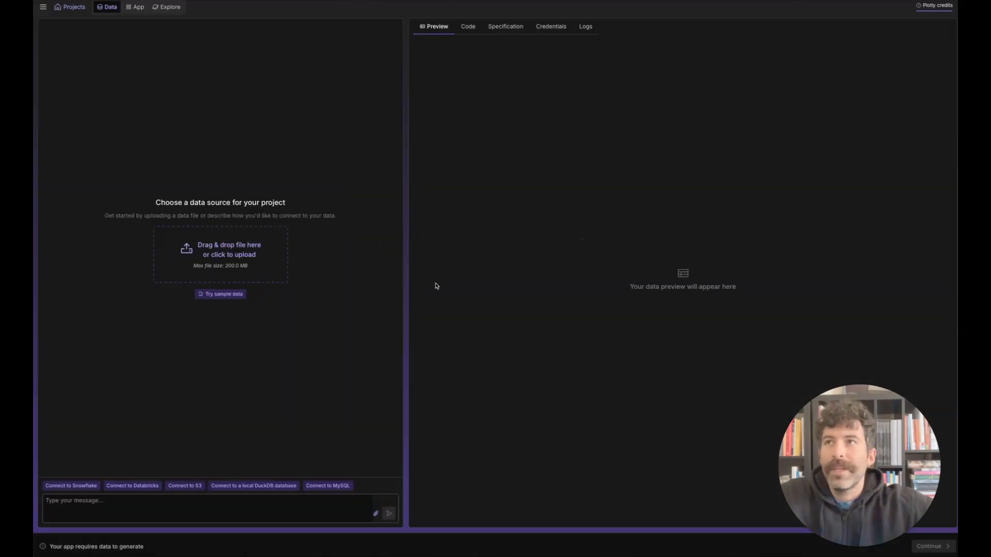
click(206, 517)
text(Con)
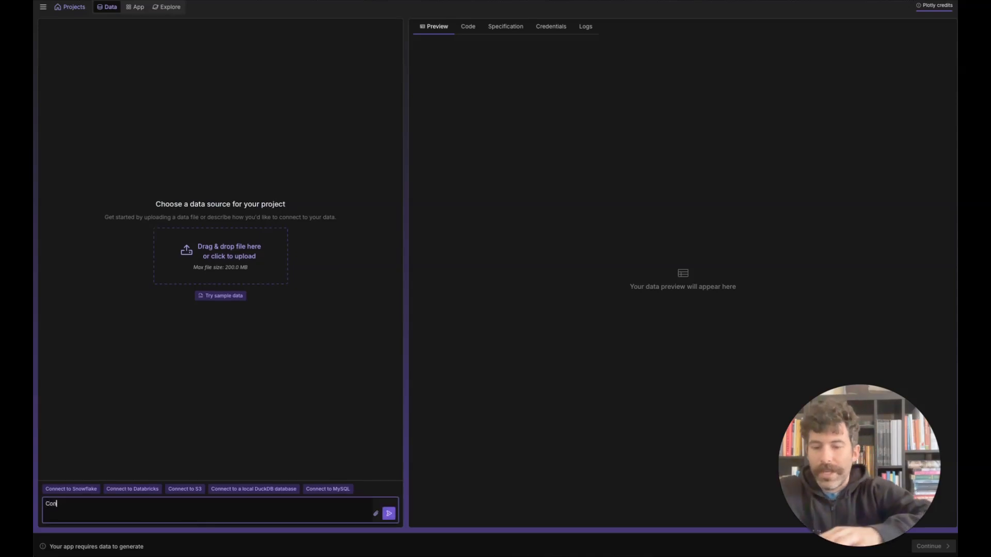
text(nect to bigque)
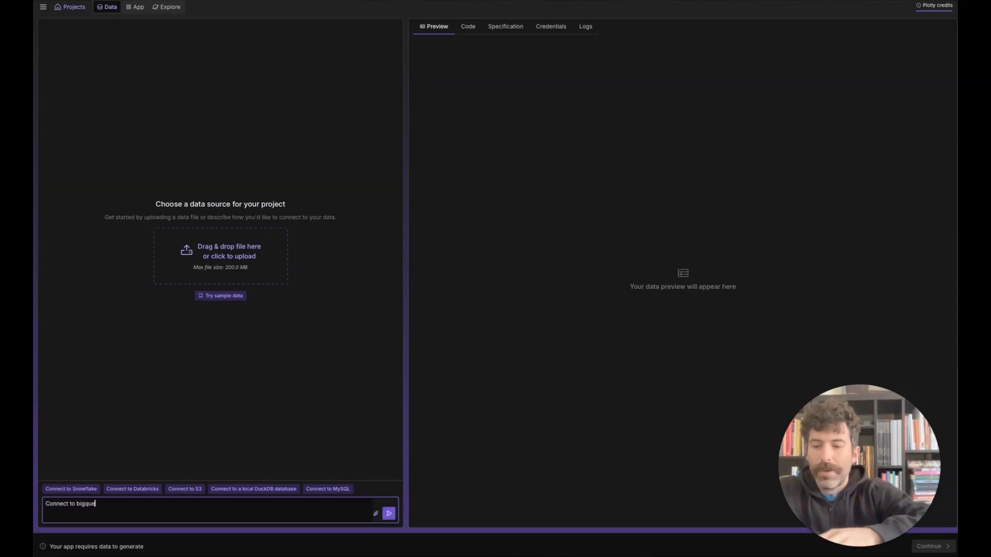
text(ry using a se)
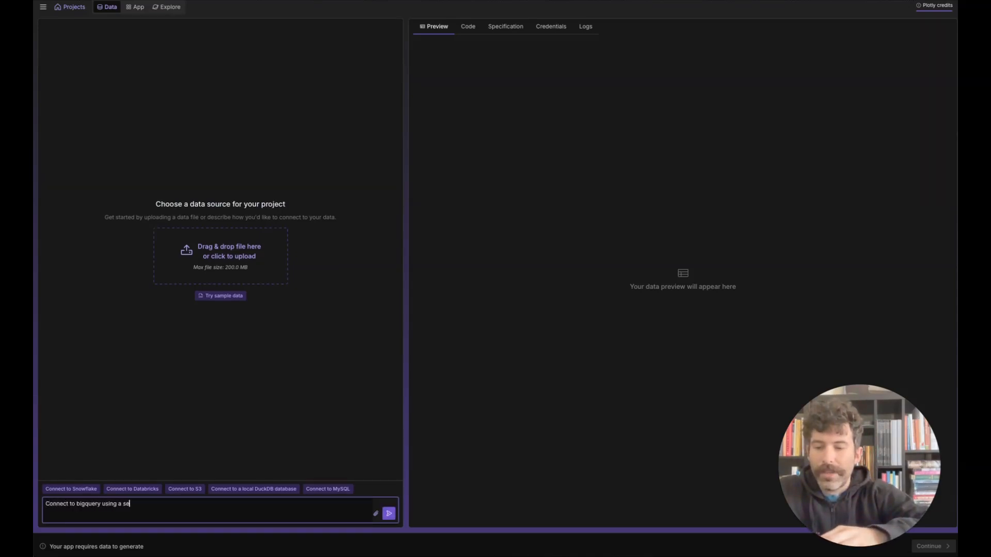
text(rvice account)
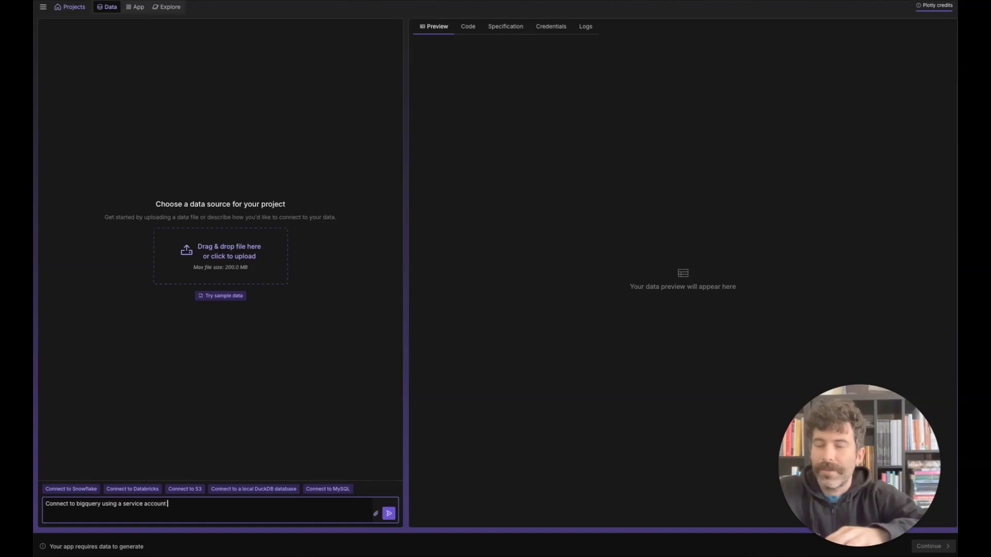
text( JSON key)
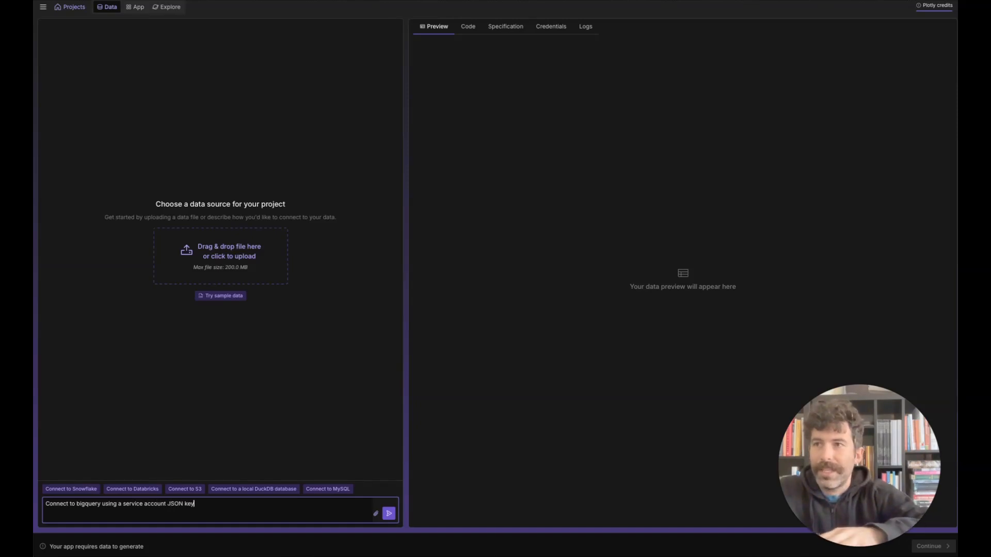
key(Return)
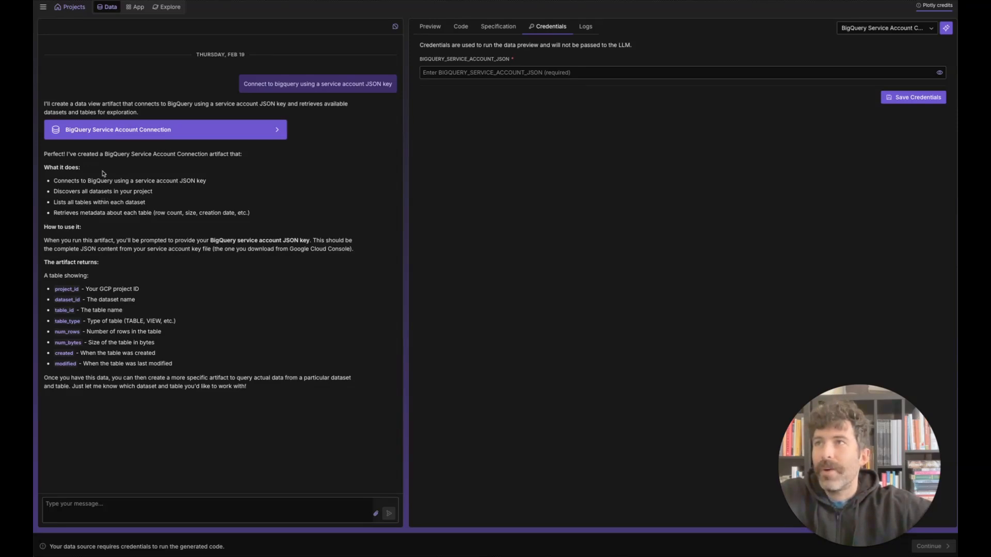
Step: Paste the service account JSON key as the BIGQUERY_SERVICE_ACCOUNT_JSON credential and save the credentials
click(503, 73)
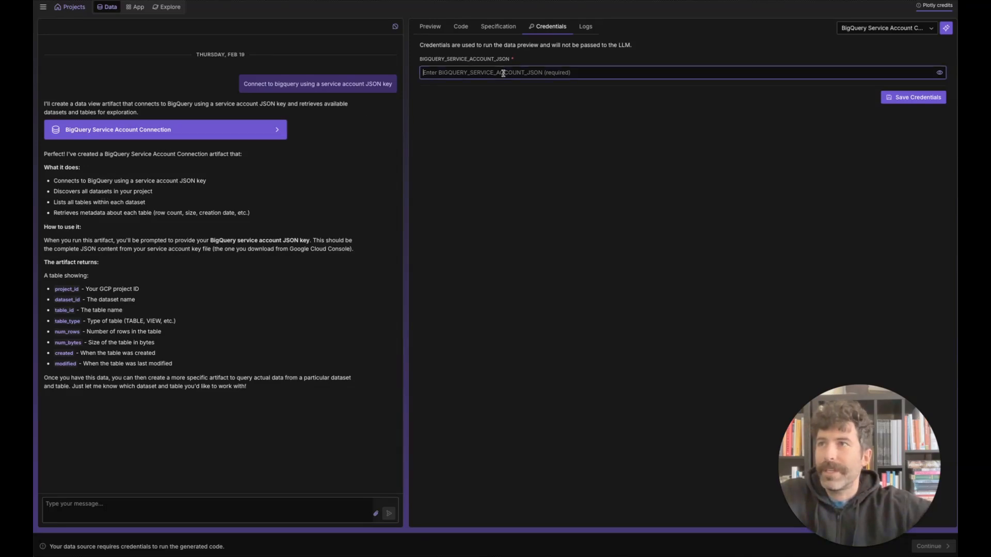
key(ctrl+v)
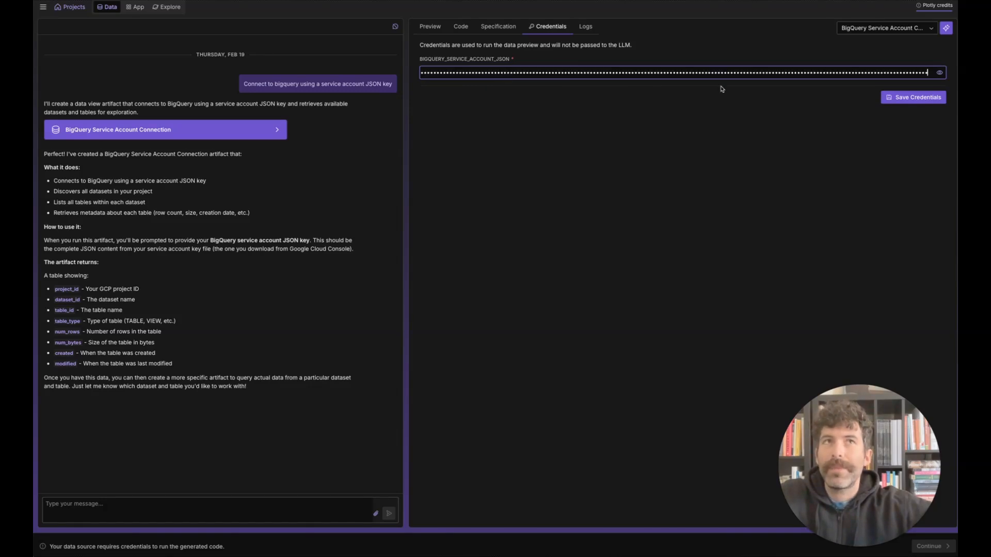
click(910, 100)
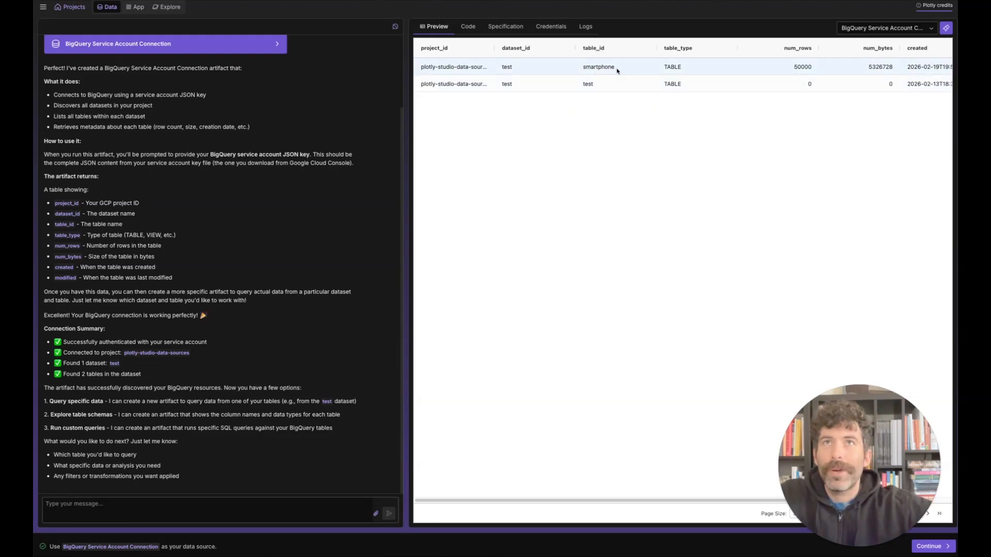
Step: Send the follow-up data request "connect to smartphone table"
click(291, 506)
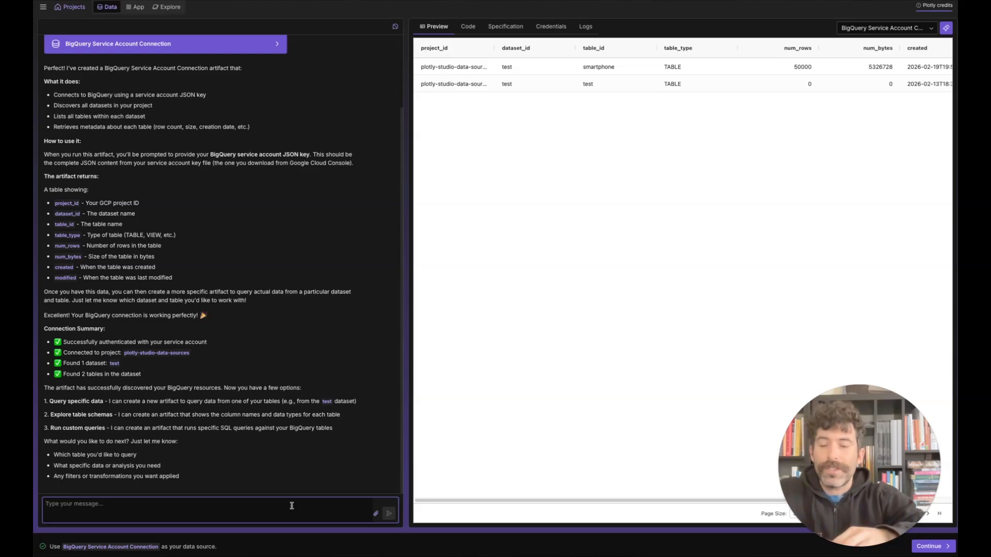
text(conn)
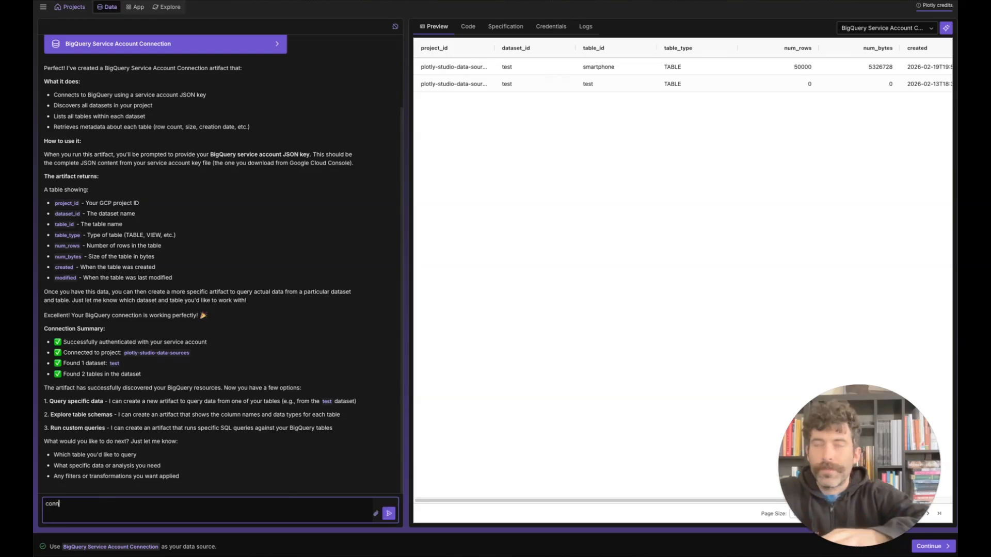
text(ect to smartphone table)
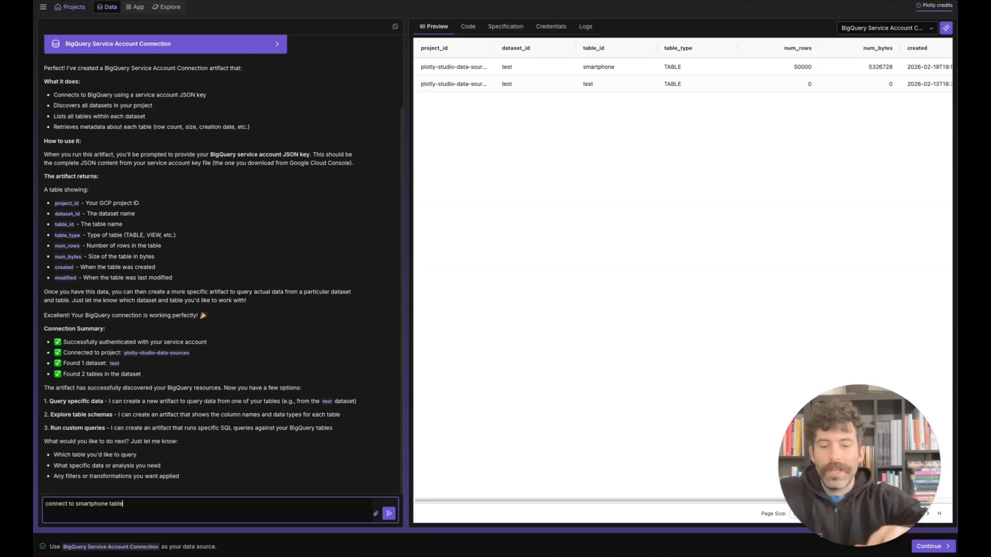
key(Return)
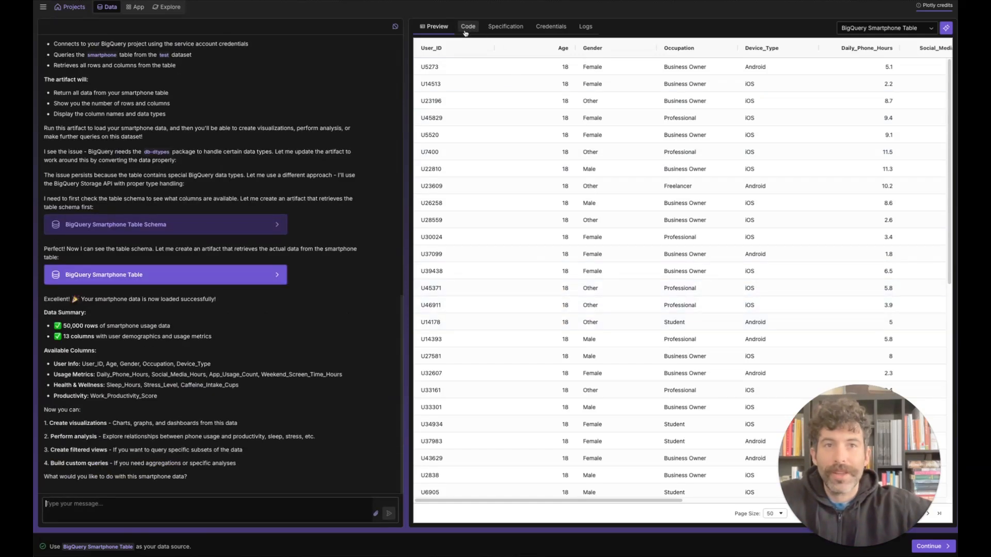
Step: Review the BigQuery Smartphone Table's specification, code and data preview, and continue to the app with it as the data source
click(504, 26)
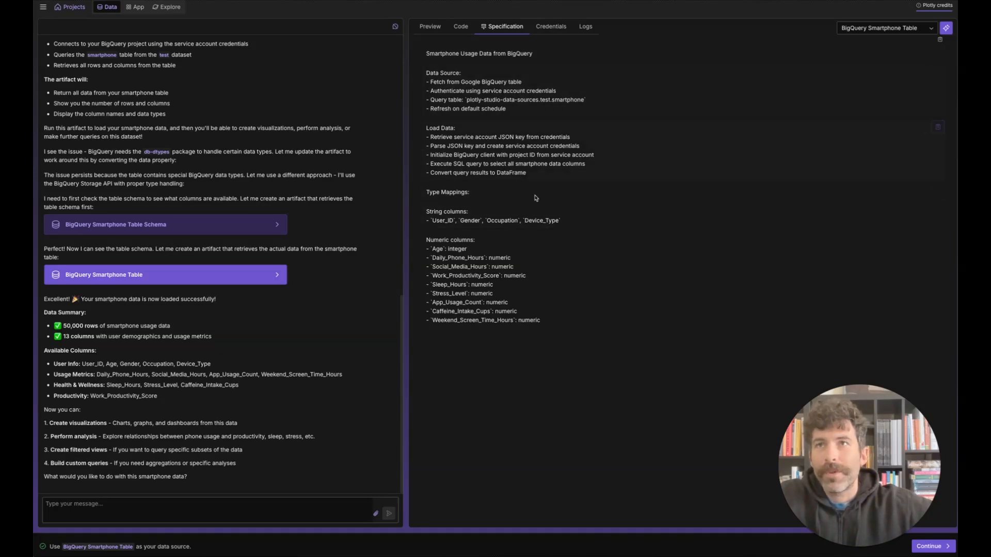
click(464, 26)
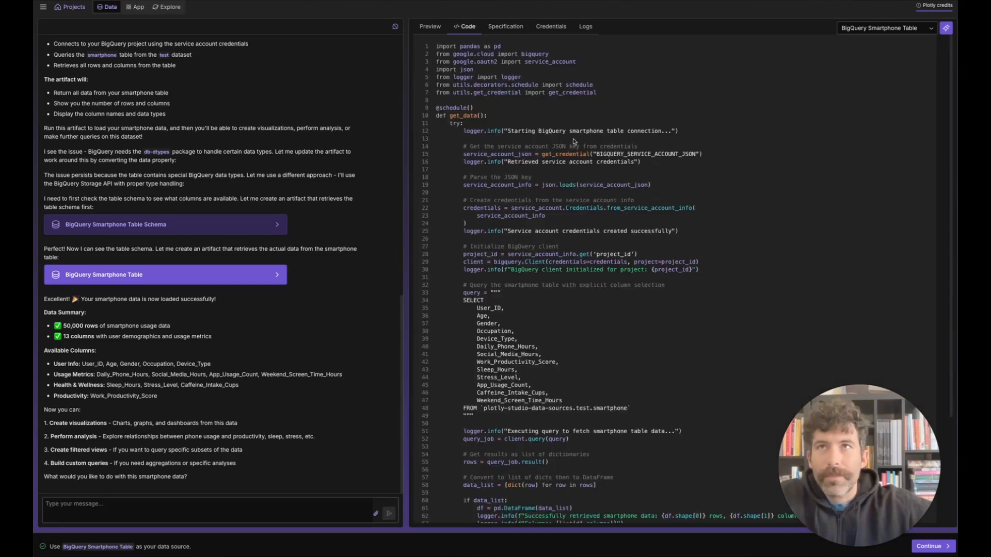
scroll(597, 148, down, 5)
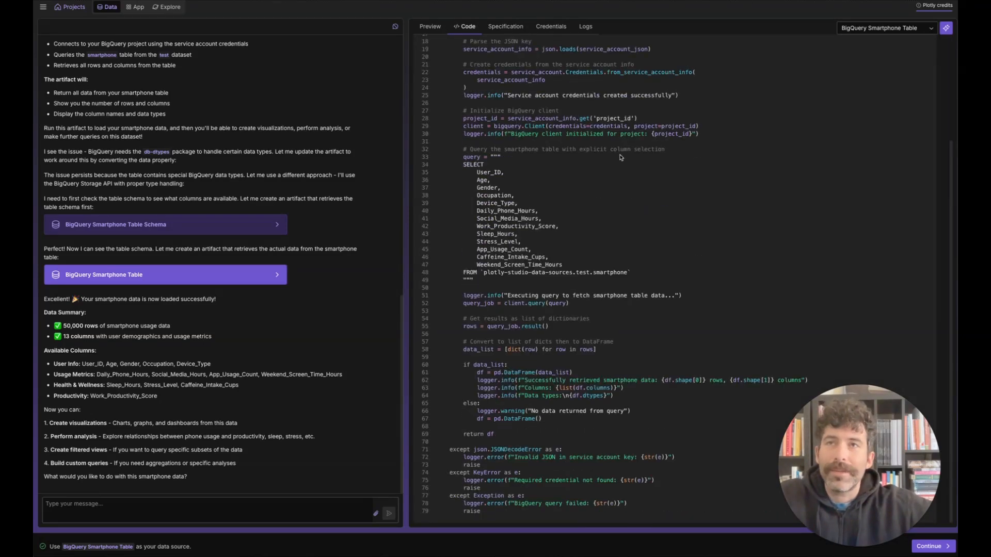
click(432, 27)
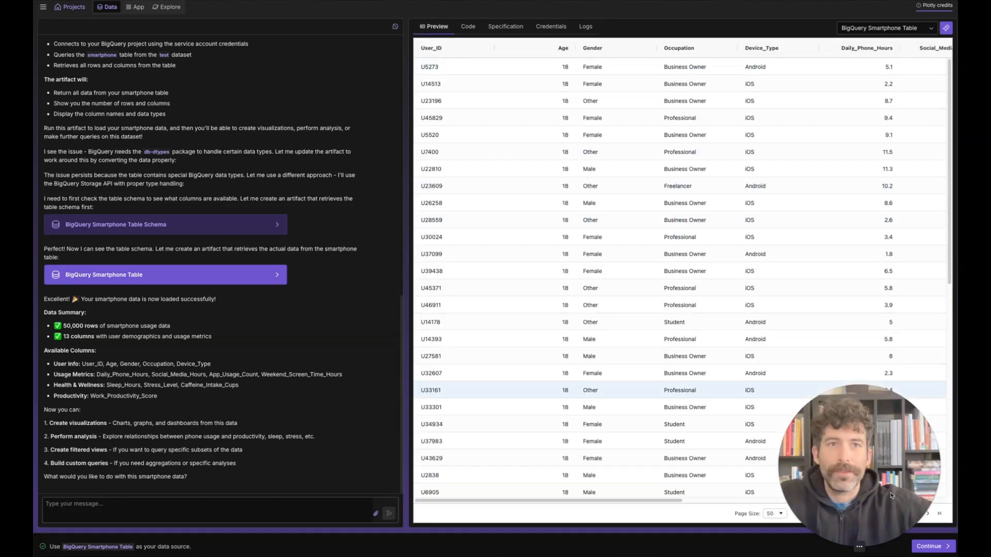
click(948, 548)
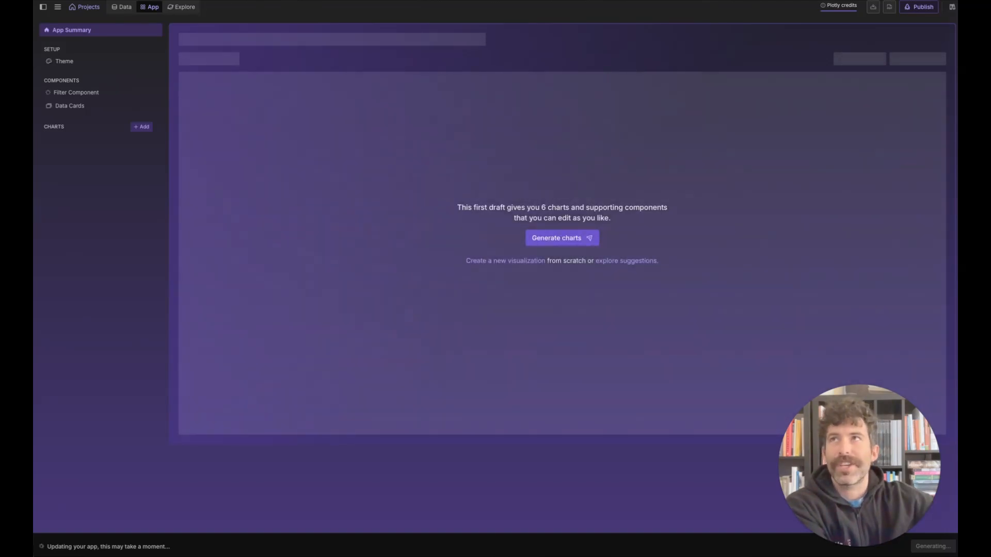
Step: Look through the suggested visualization prompts for the smartphone data on the Explore page and return to the app draft
click(189, 8)
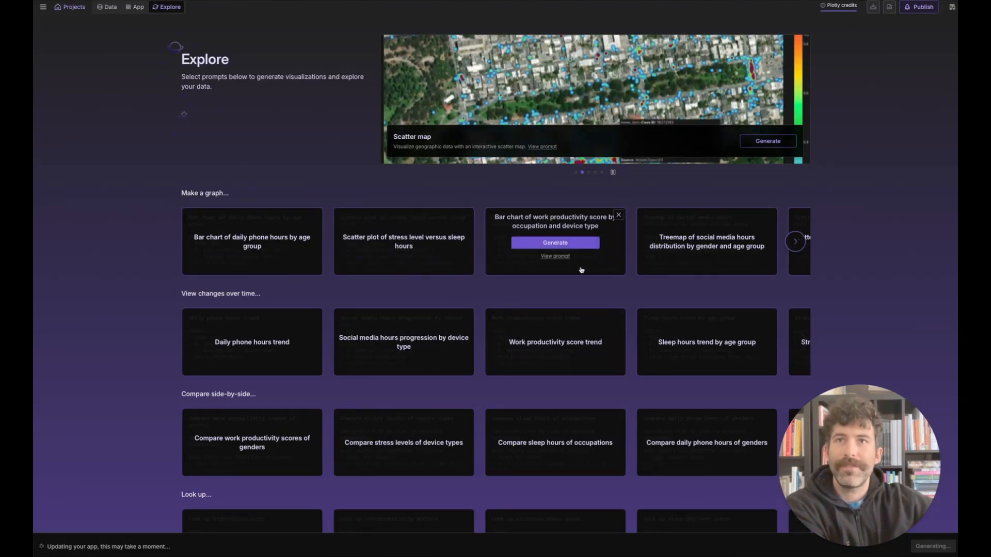
scroll(588, 279, down, 2)
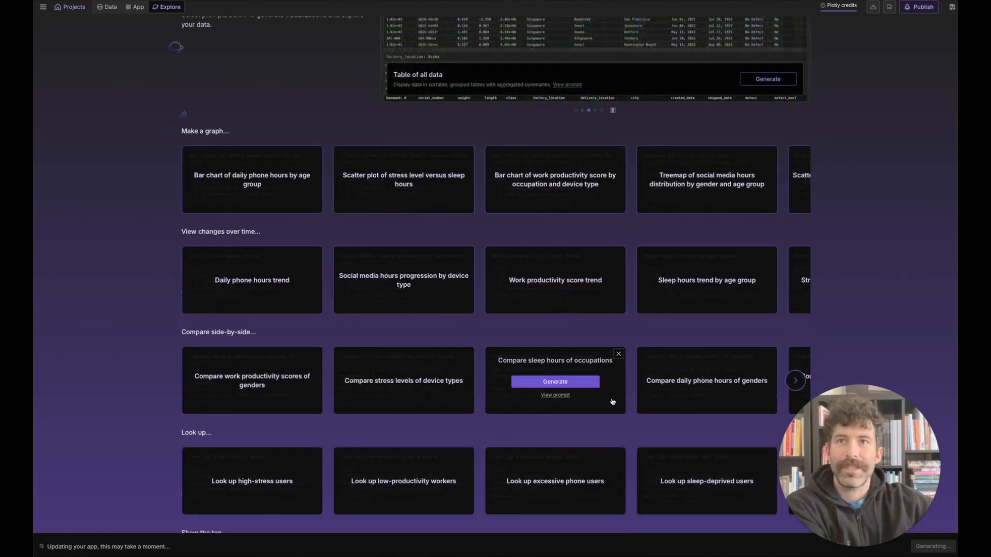
scroll(671, 392, down, 1)
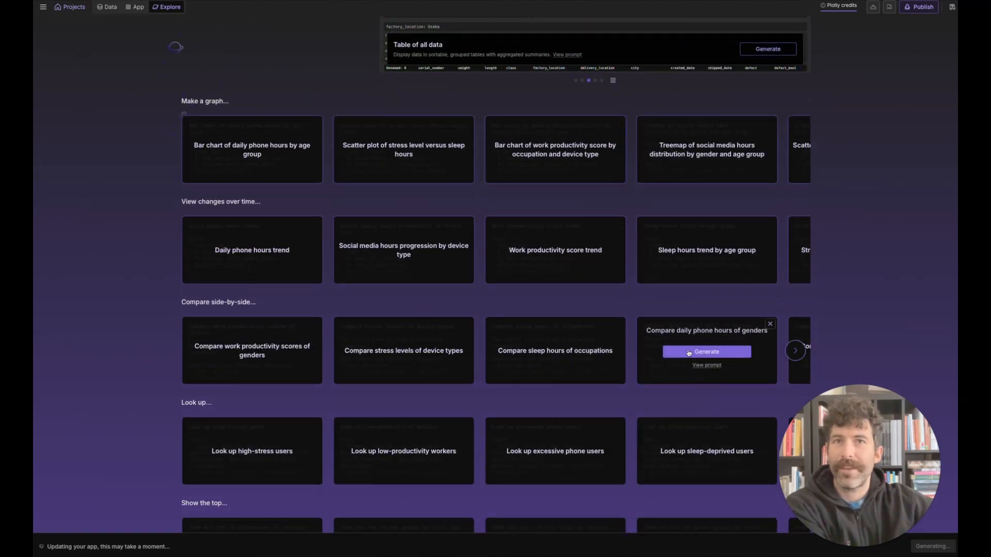
scroll(555, 454, down, 3)
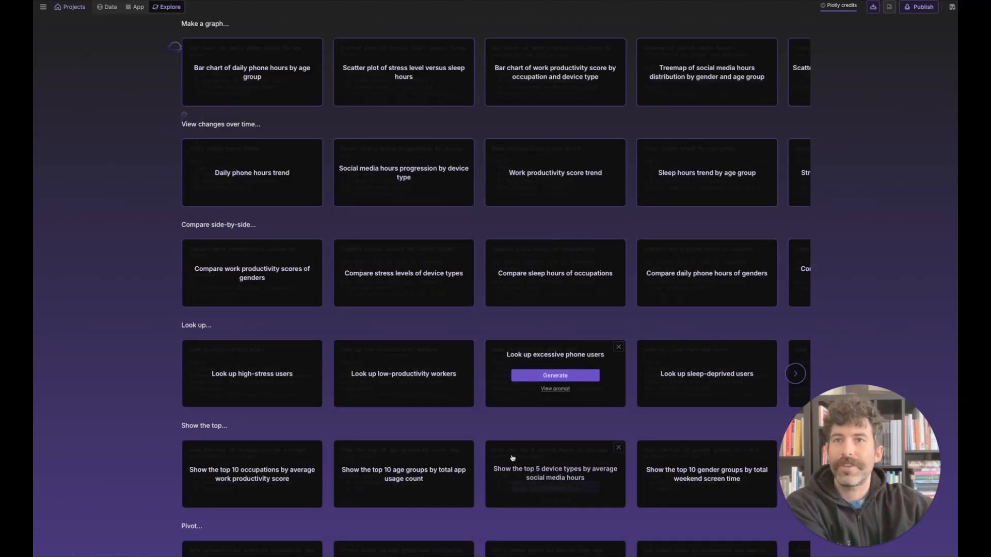
scroll(316, 309, up, 6)
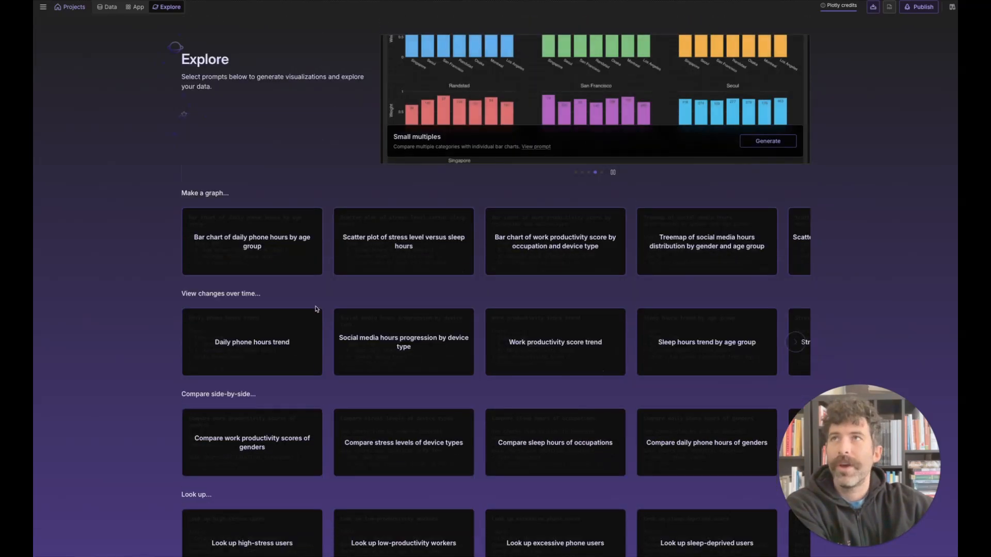
click(135, 8)
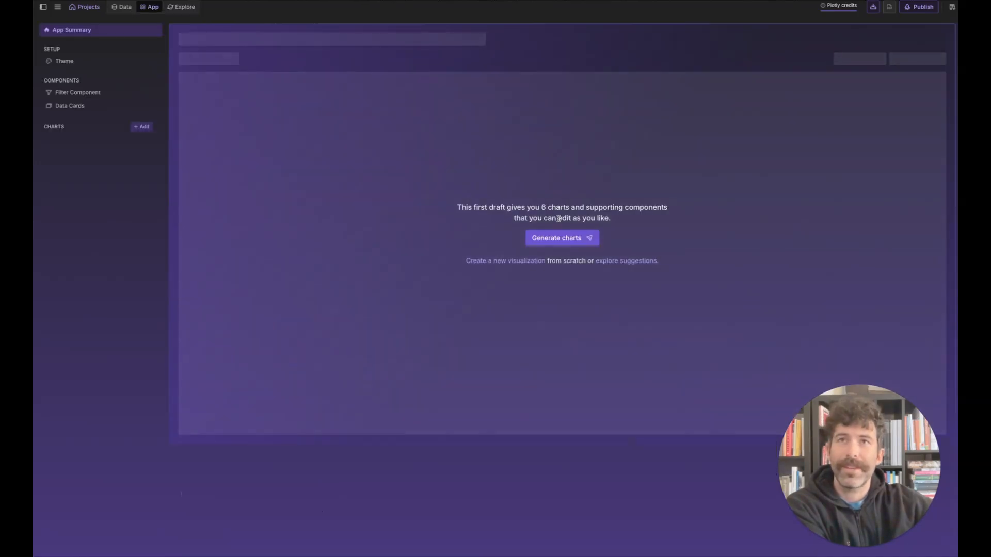